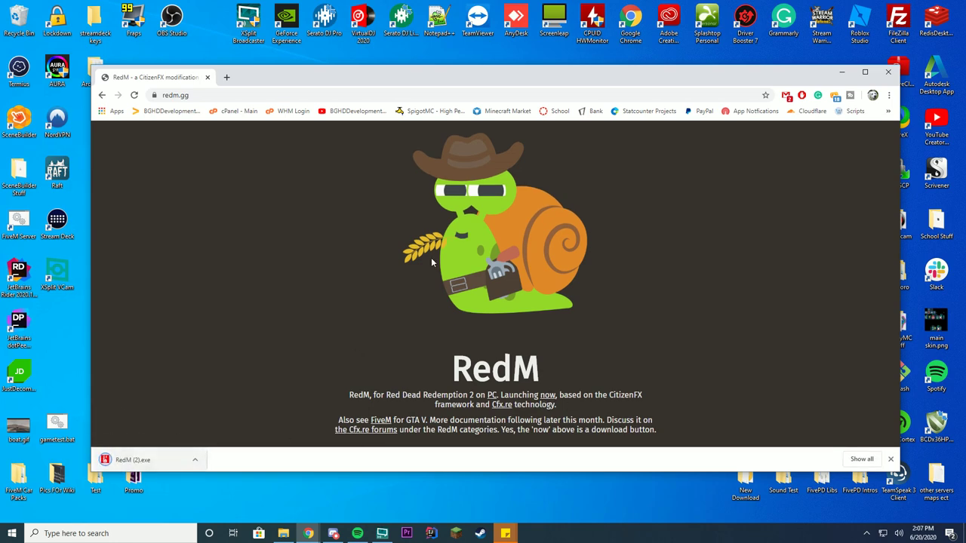
Create a new folder named RedMLanucher on an empty area of the desktop, keeping the downloaded file accessible
drag(230, 78, 537, 36)
right_click(251, 481)
mouse_move(215, 440)
click(301, 440)
text(RedMLanucgh)
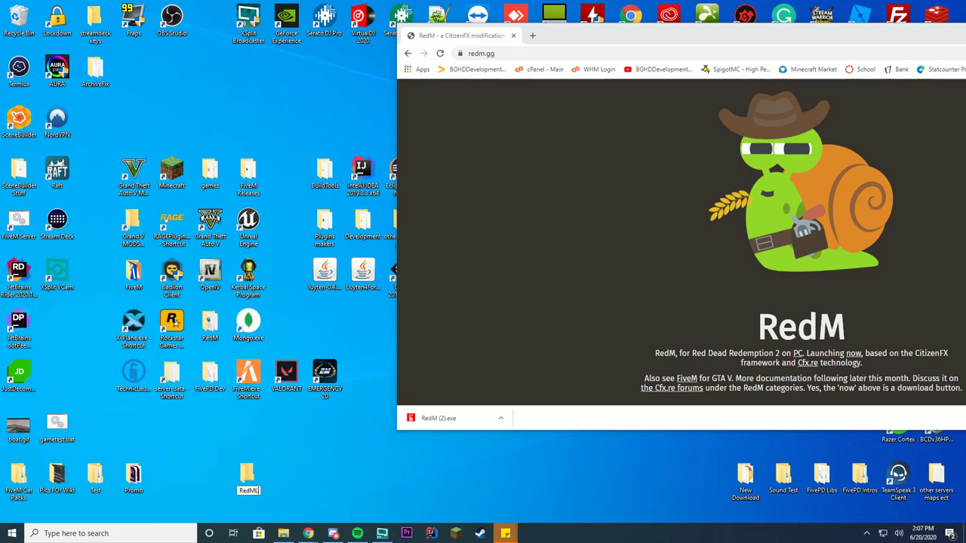
key(BackSpace)
key(BackSpace)
text(her)
key(Return)
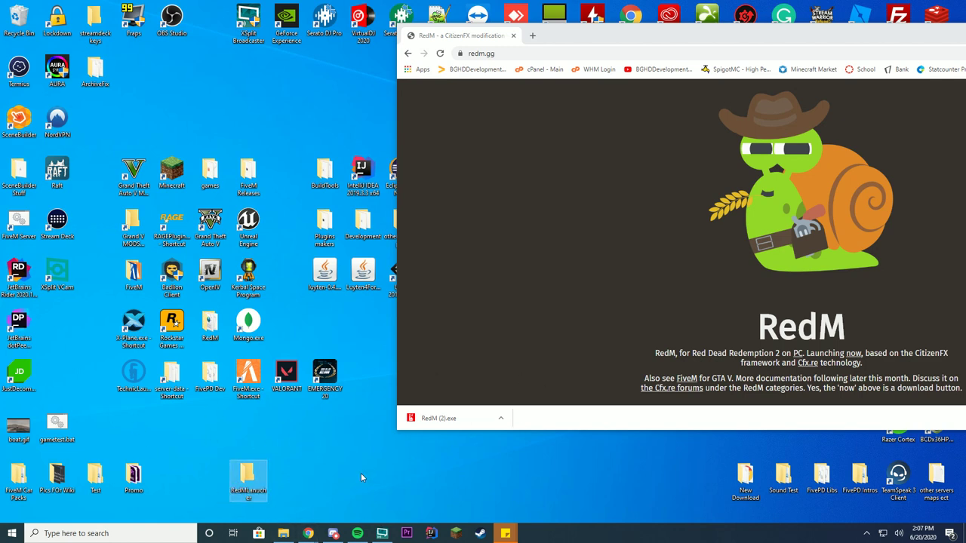
Move the downloaded RedM (2).exe from the browser into the RedMLanucher folder and close the browser
drag(411, 422, 255, 476)
drag(559, 46, 246, 100)
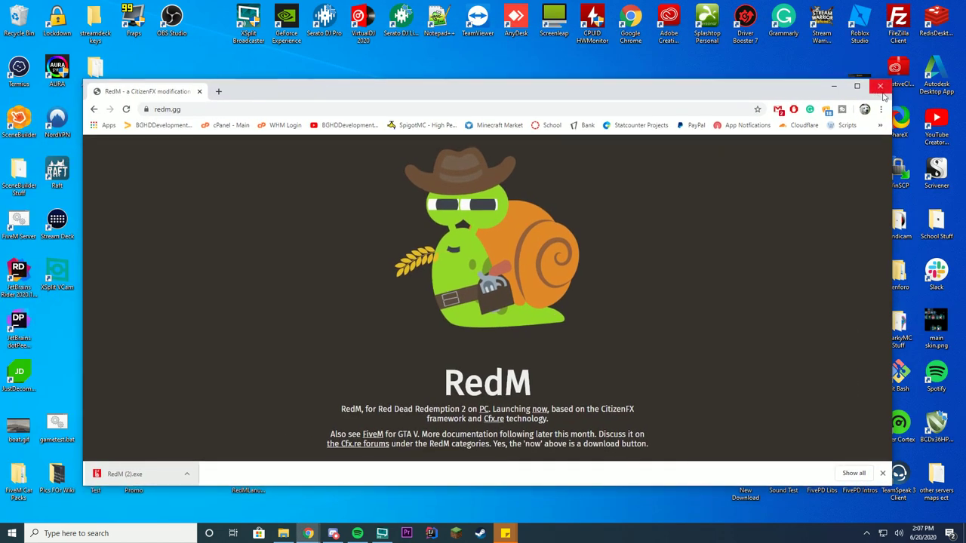
click(881, 87)
Run RedM (2).exe from the RedMLanucher folder despite the SmartScreen warning, and minimize the folder window
double_click(262, 491)
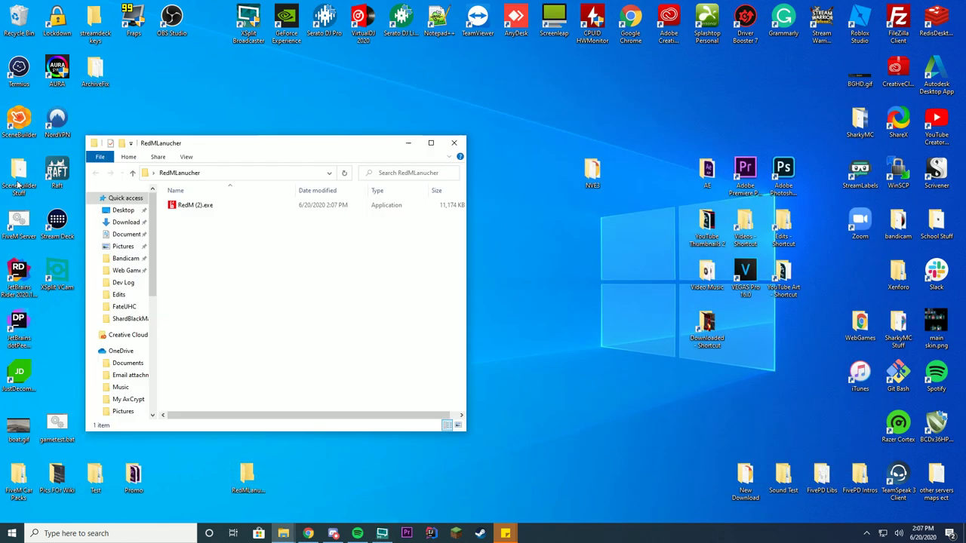
drag(231, 151, 442, 92)
double_click(417, 148)
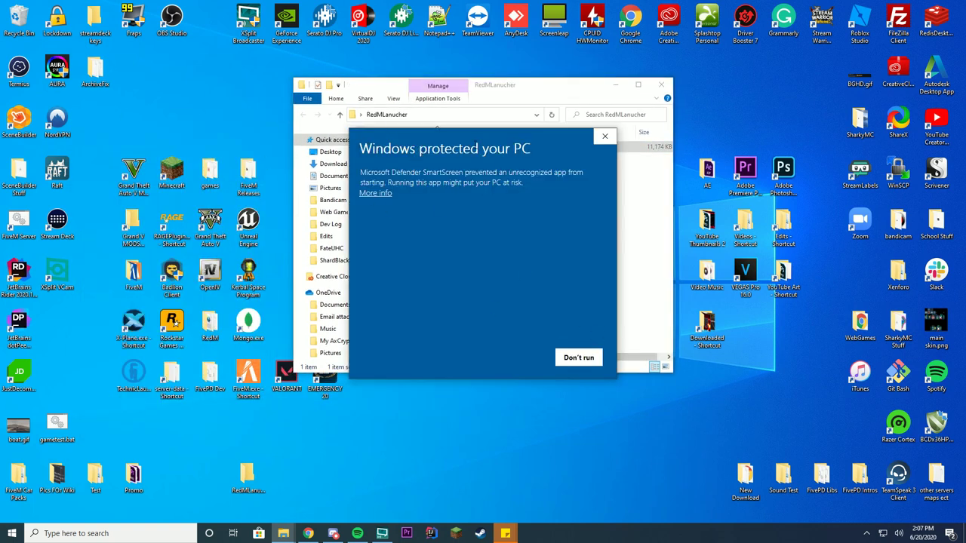
click(370, 195)
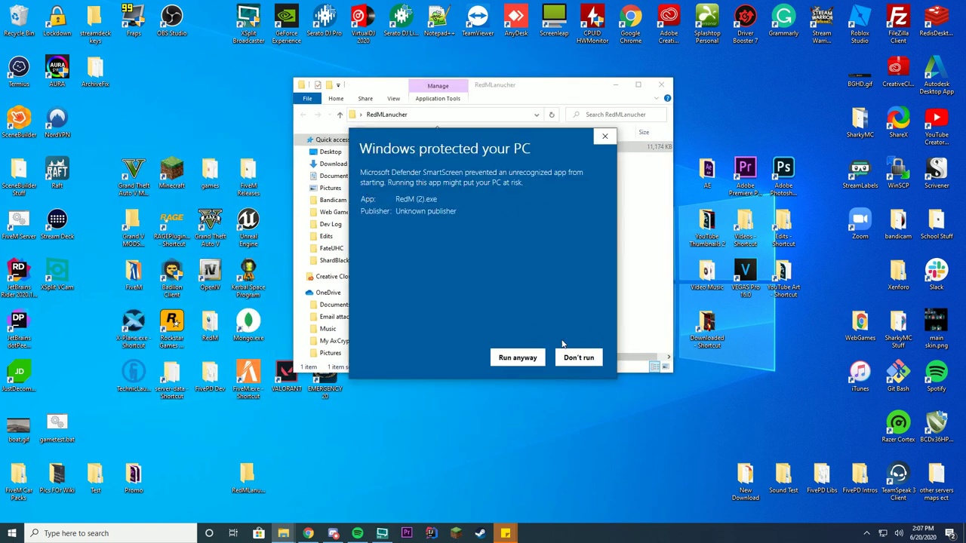
click(517, 359)
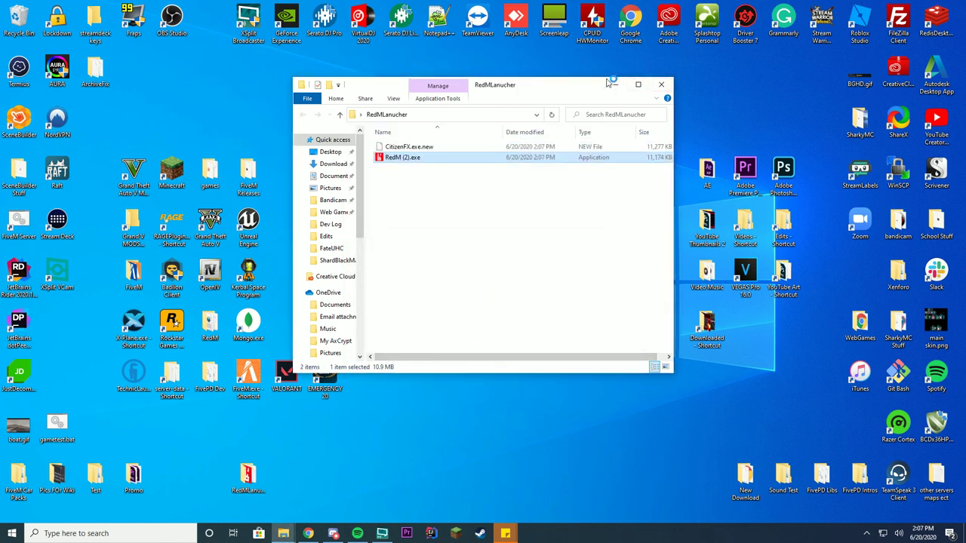
drag(539, 88, 698, 130)
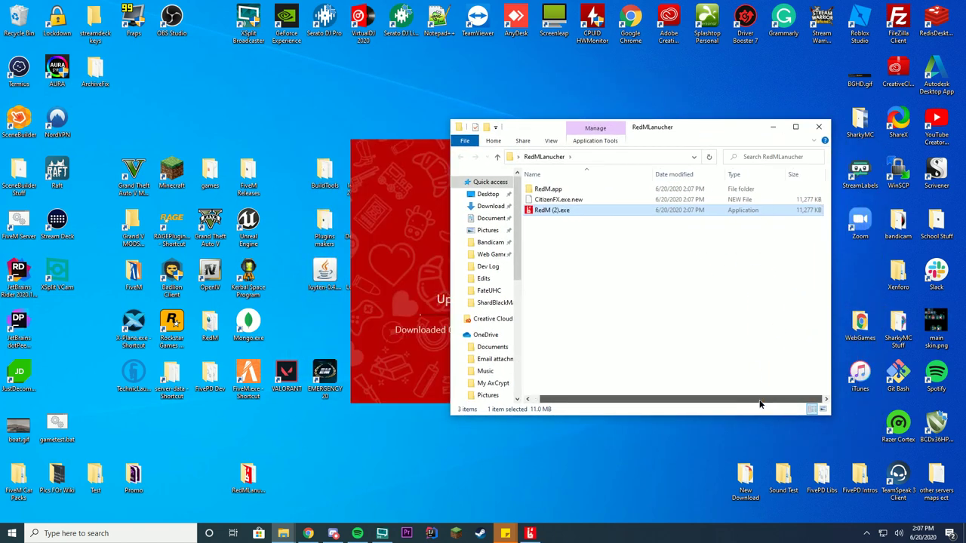
click(774, 129)
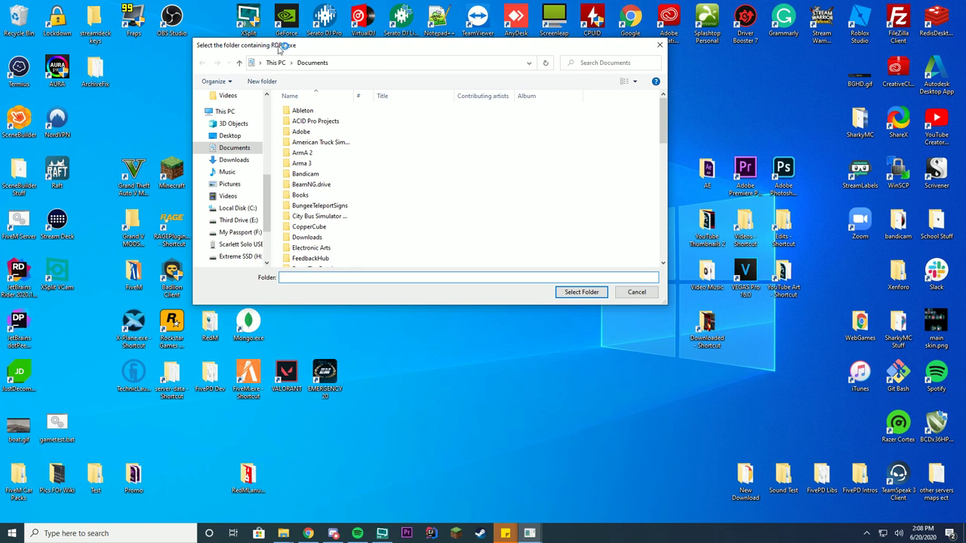
Choose the Rockstar\Red Dead Redemption 2 folder on My Passport (F:) as the location of RDR2.exe
click(238, 232)
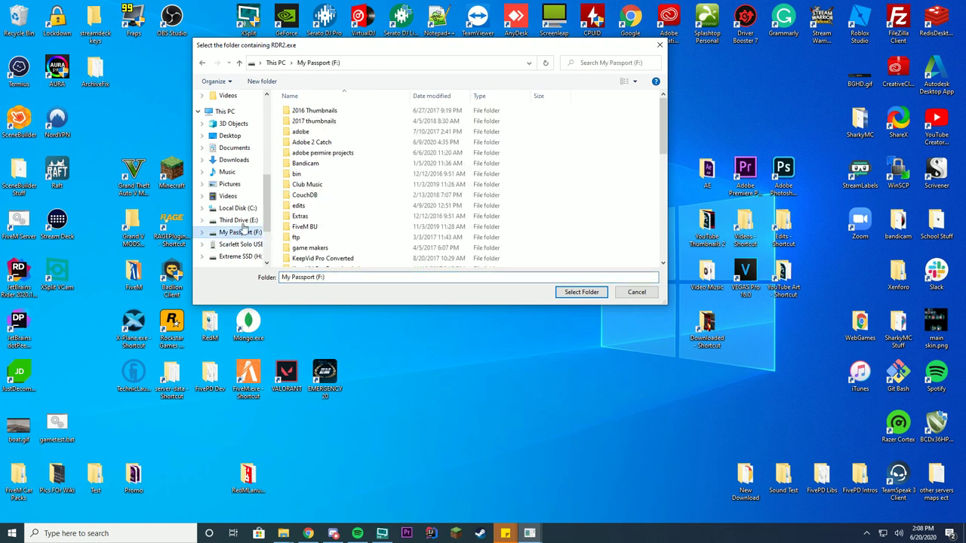
scroll(458, 153, down, 10)
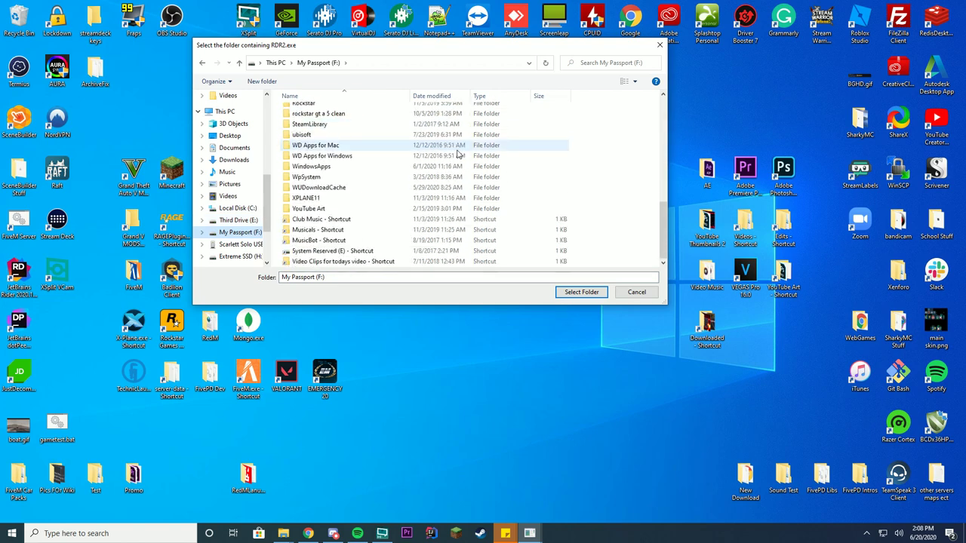
double_click(304, 104)
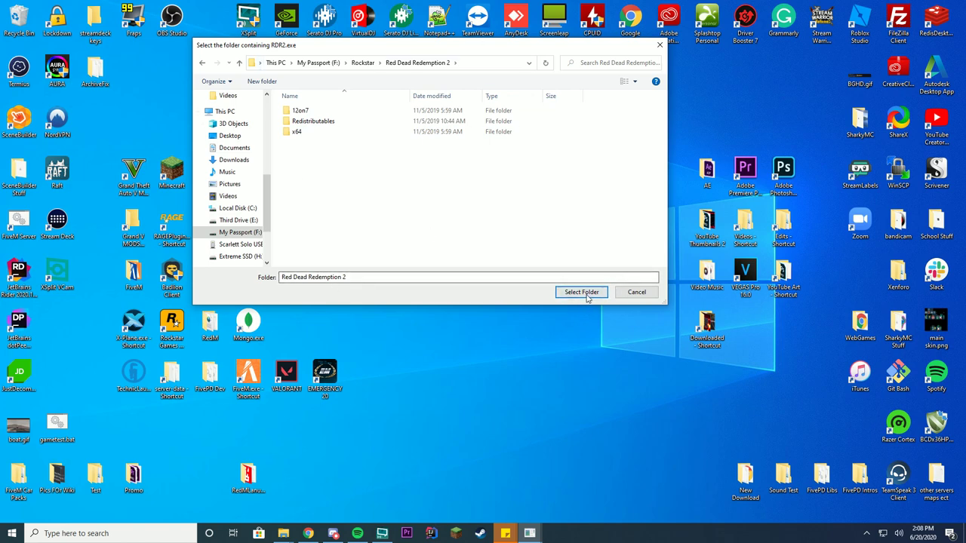
click(581, 292)
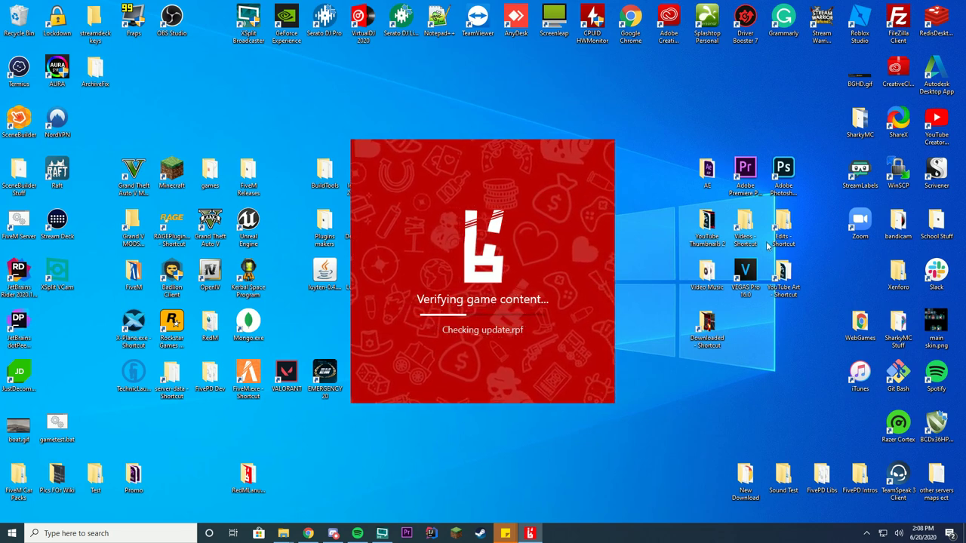
Examine the contents of RedM Application Data in the RedMLanucher folder, and minimize the folder window
double_click(248, 477)
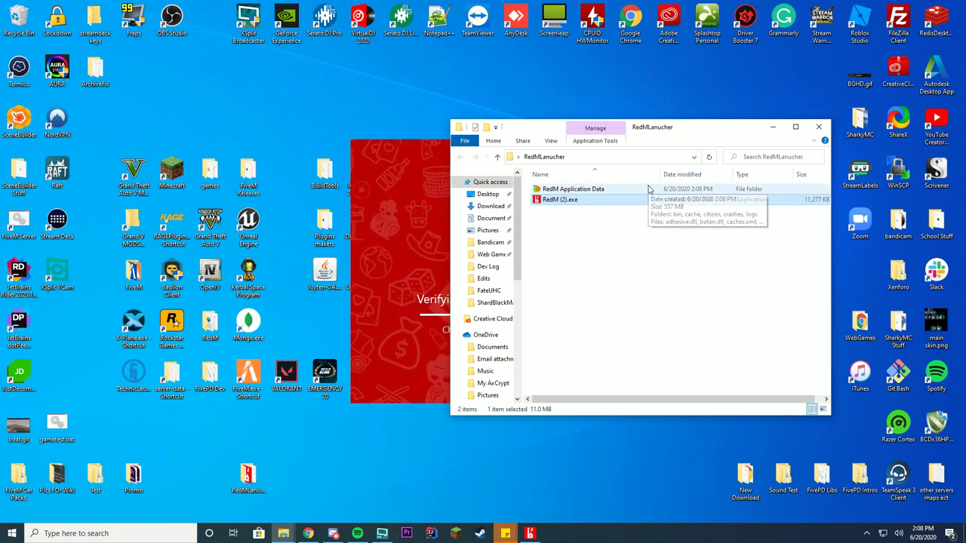
double_click(571, 189)
scroll(781, 264, down, 10)
click(460, 156)
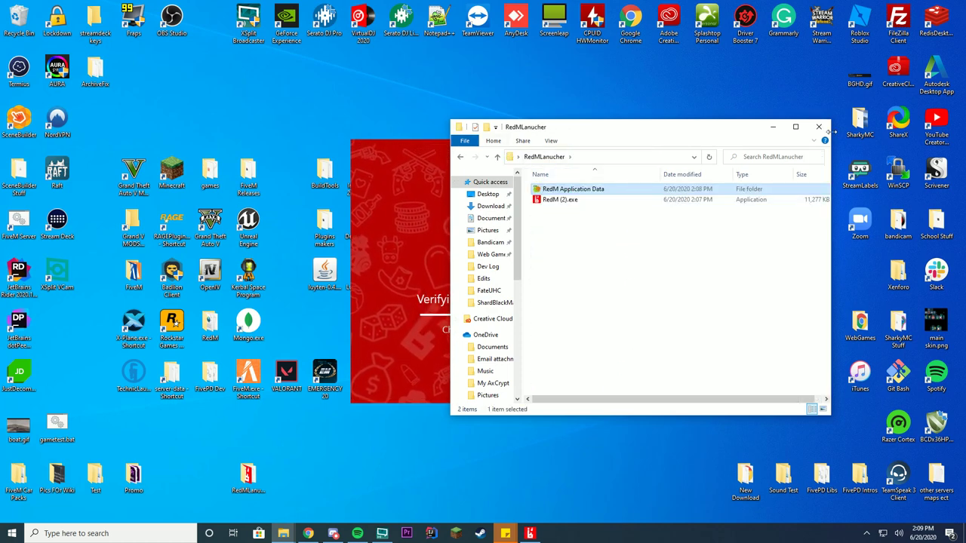
click(773, 126)
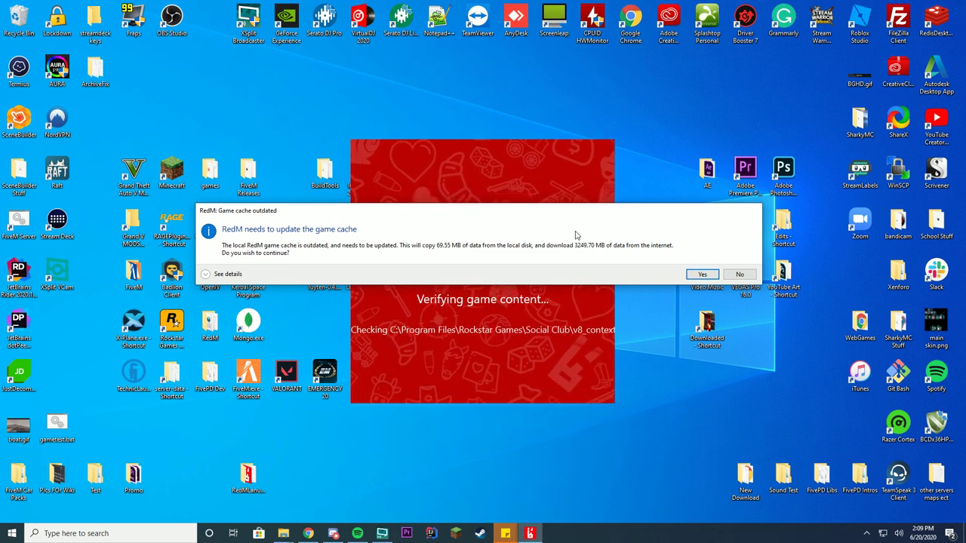
Accept the RedM game cache update and allow RedM through the firewall on public networks
click(701, 274)
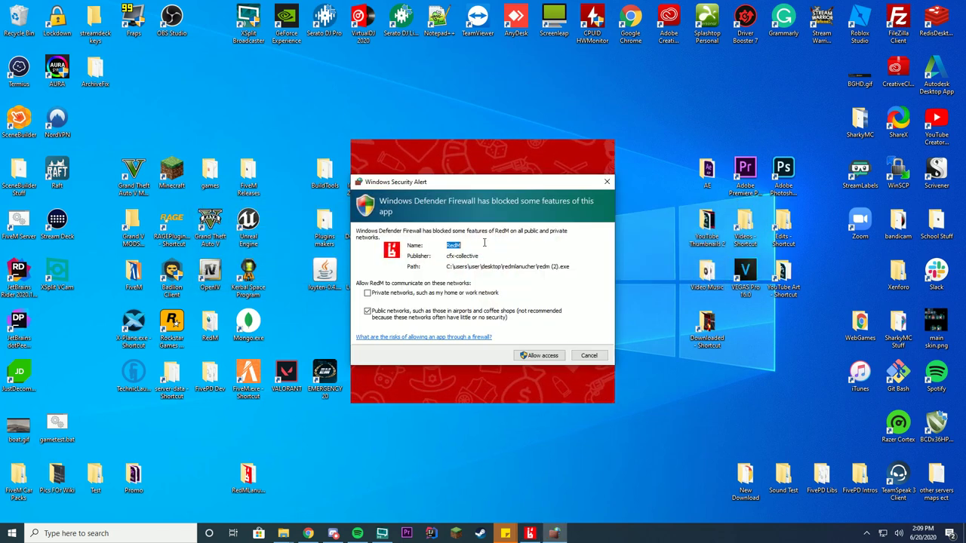
click(539, 356)
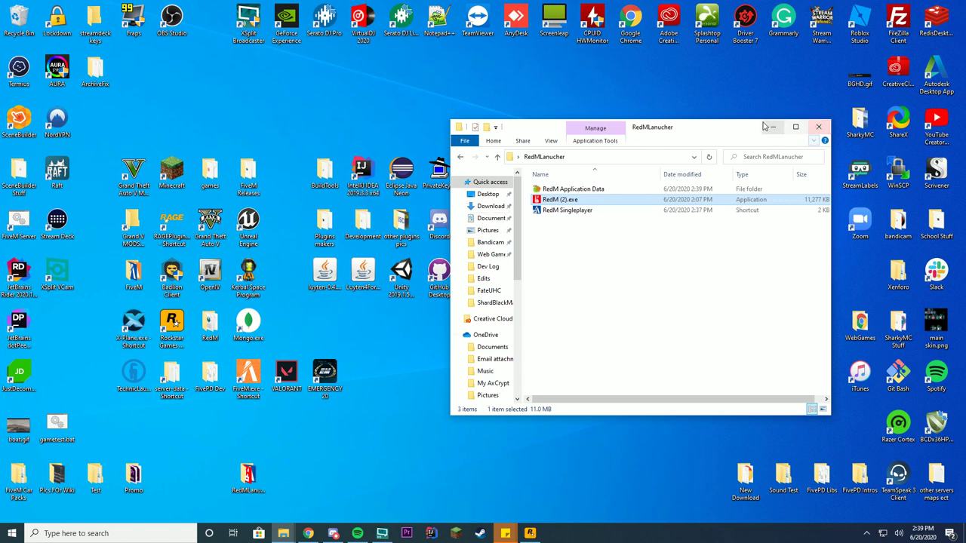
Close the RedMLanucher folder window and dismiss the three Red Dead Redemption 2 download notifications
click(818, 127)
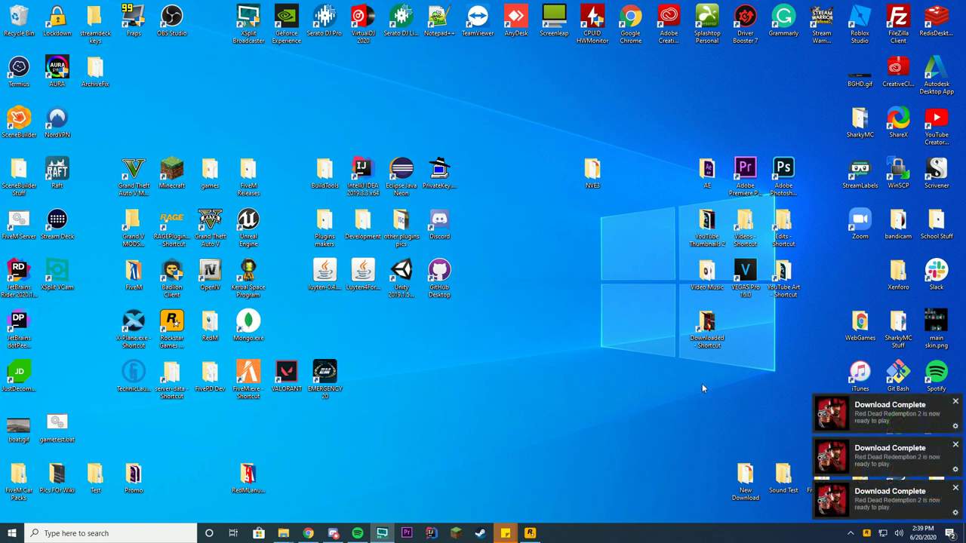
click(954, 402)
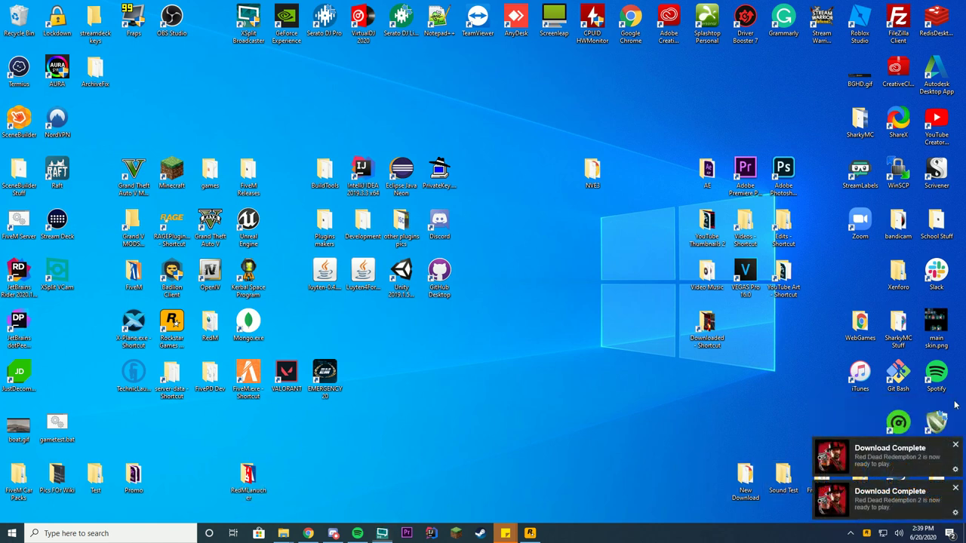
click(955, 445)
click(954, 488)
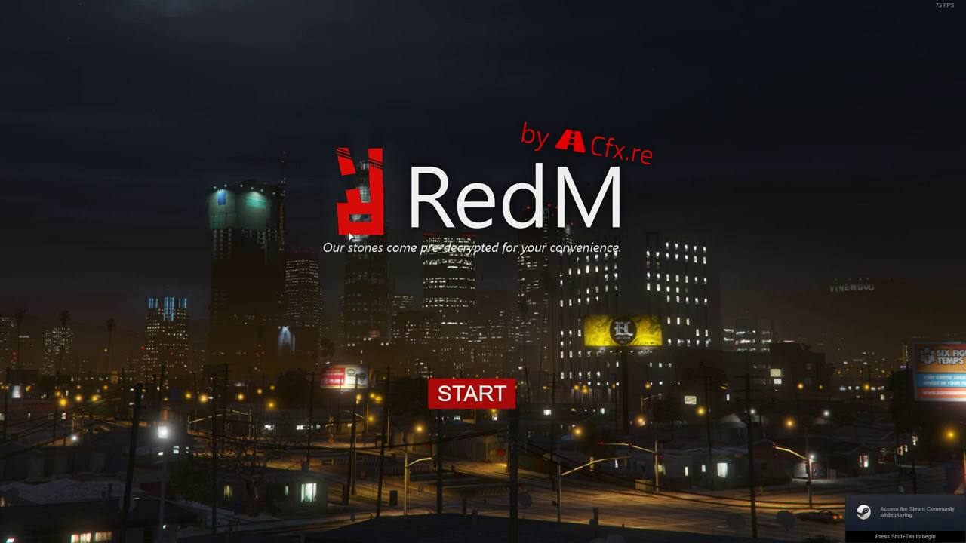
Enter RedM from its start screen and browse the list of available servers
click(448, 400)
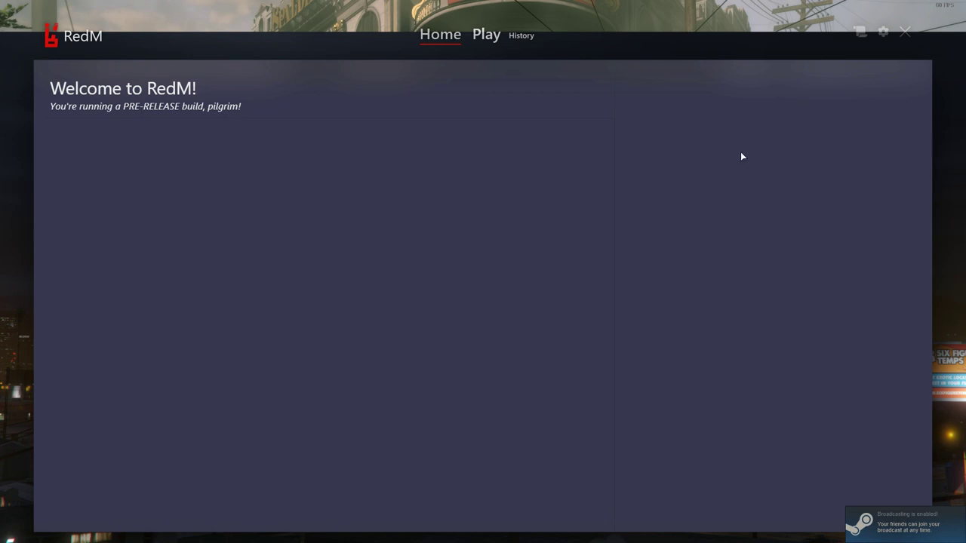
click(487, 34)
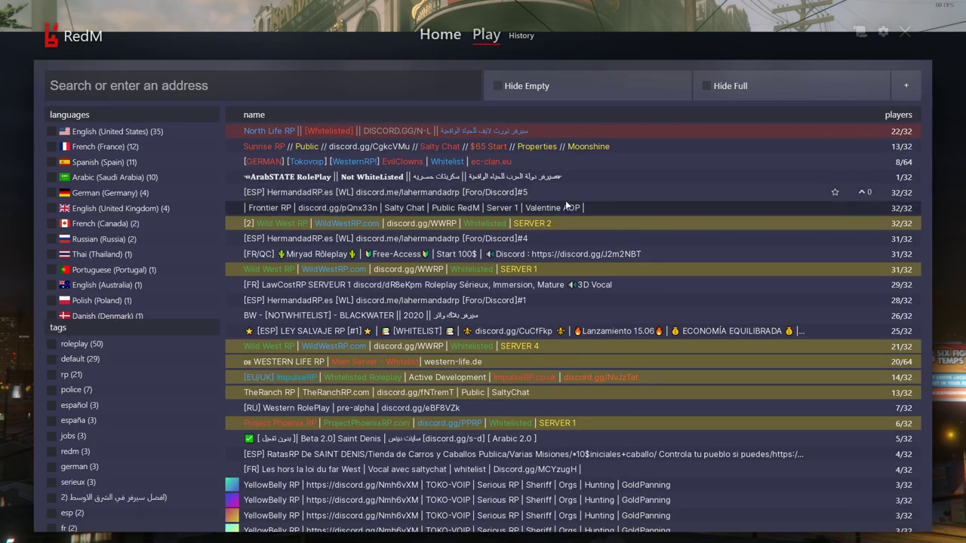
scroll(561, 201, down, 5)
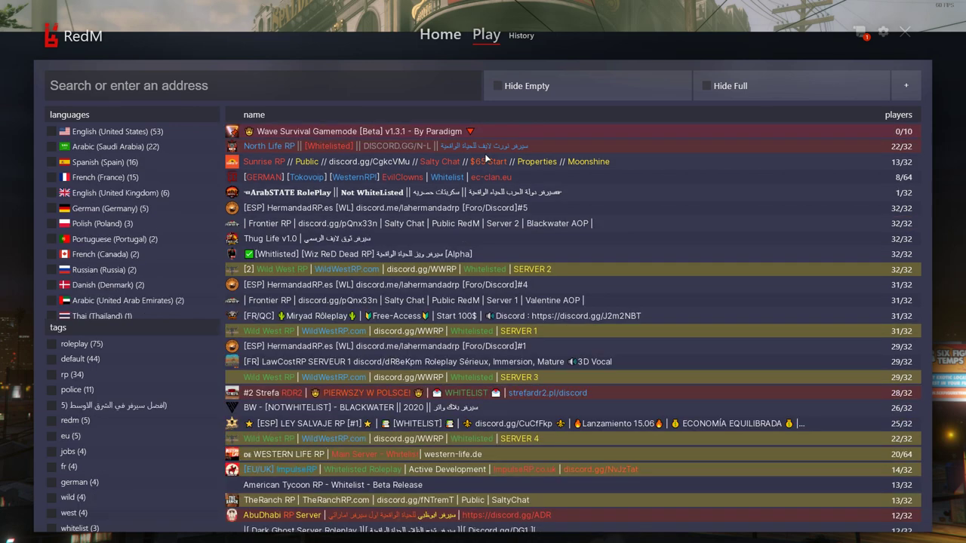
scroll(547, 142, down, 1)
scroll(548, 146, up, 1)
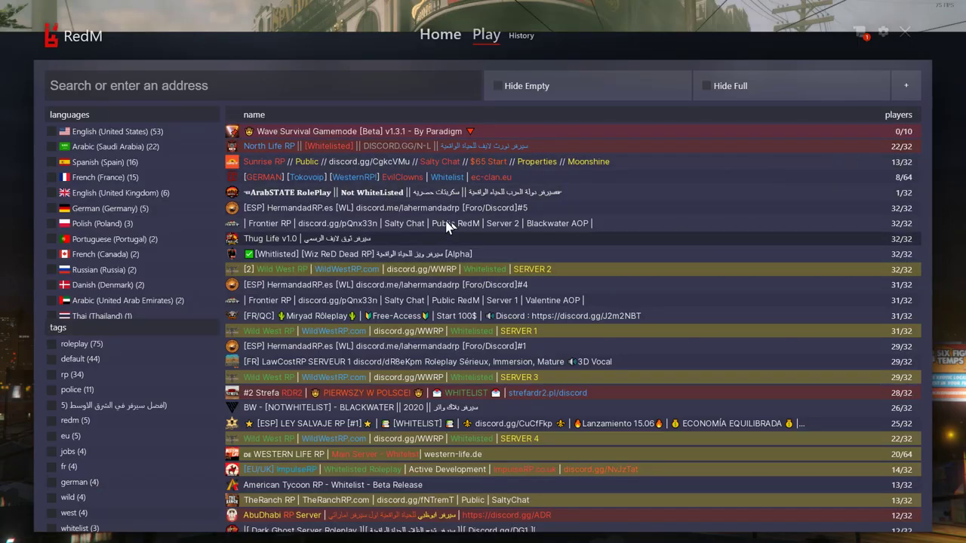
Review the RedM changelog and the Connection and Interface settings, and return to the server list
click(866, 35)
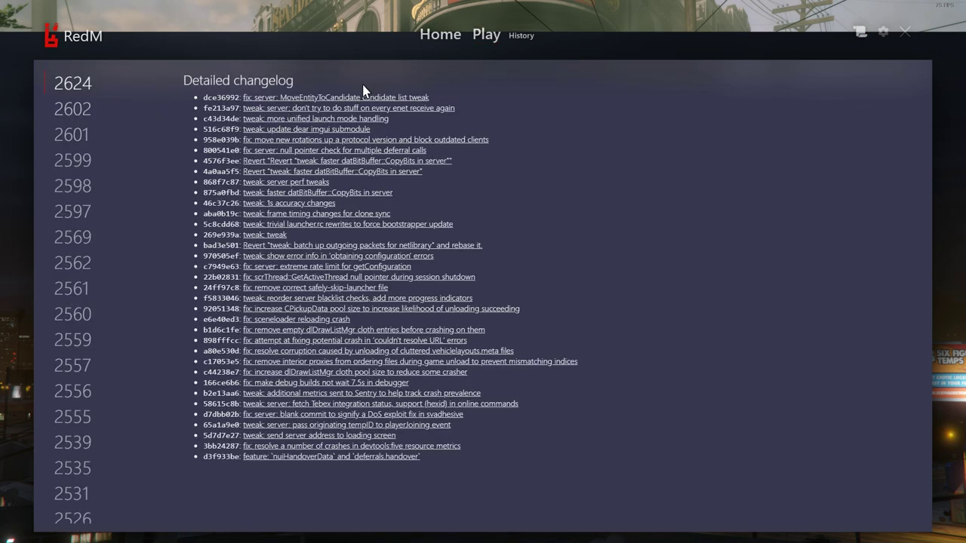
click(883, 34)
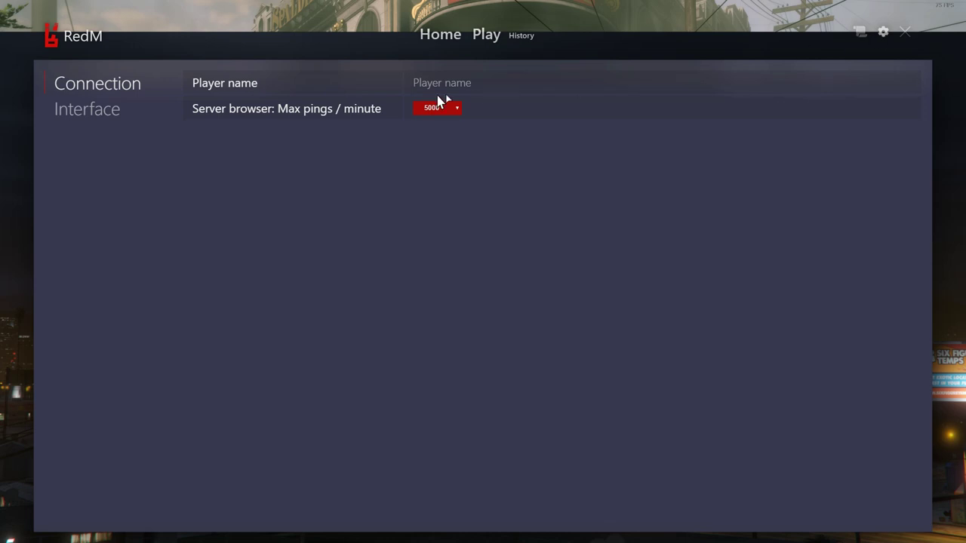
click(105, 115)
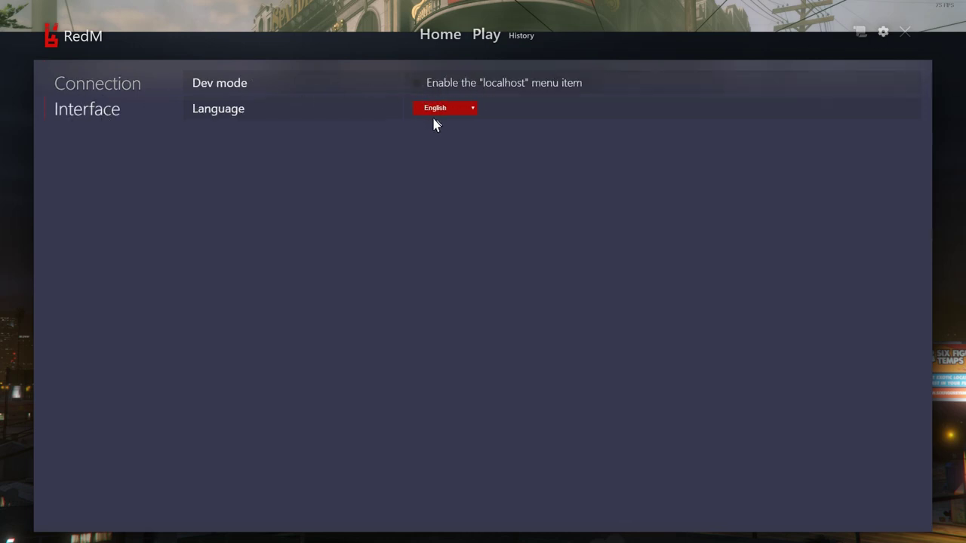
click(60, 88)
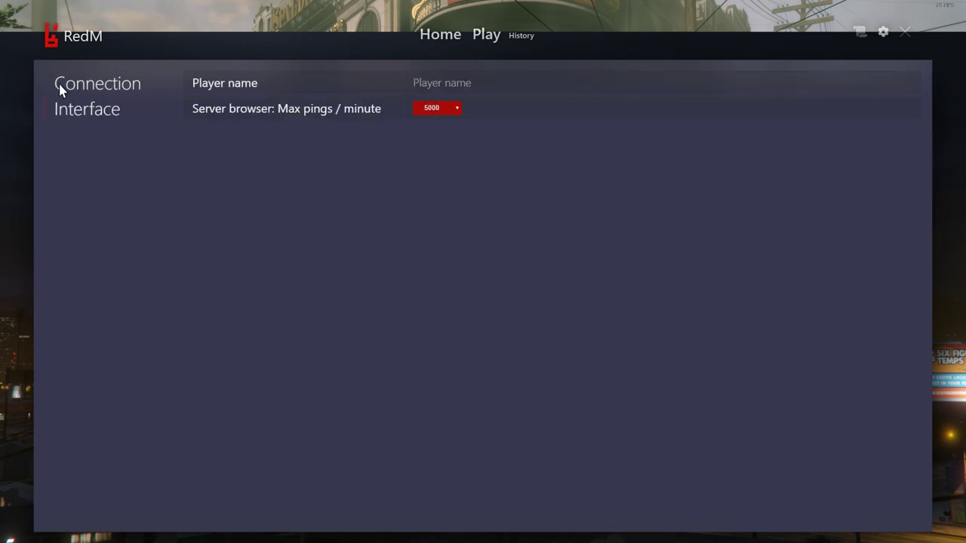
click(483, 37)
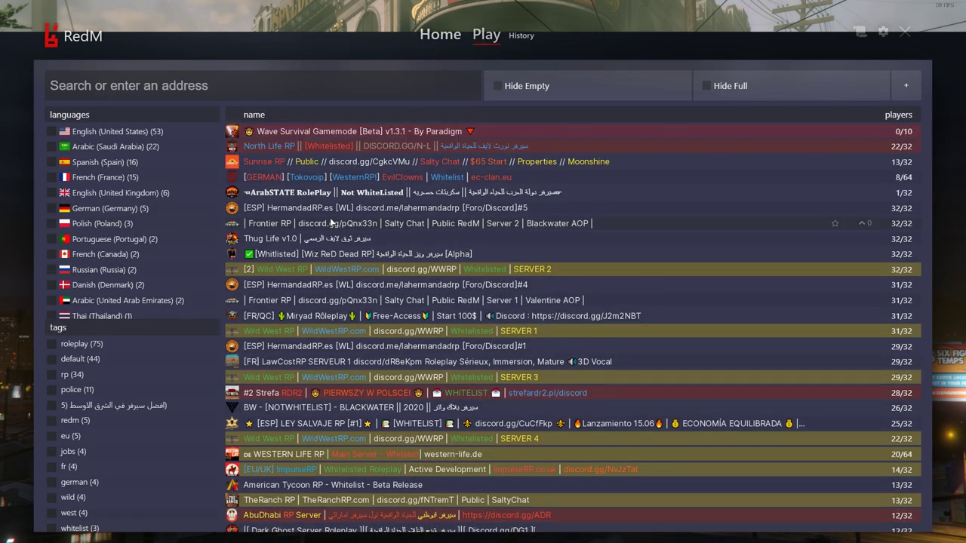